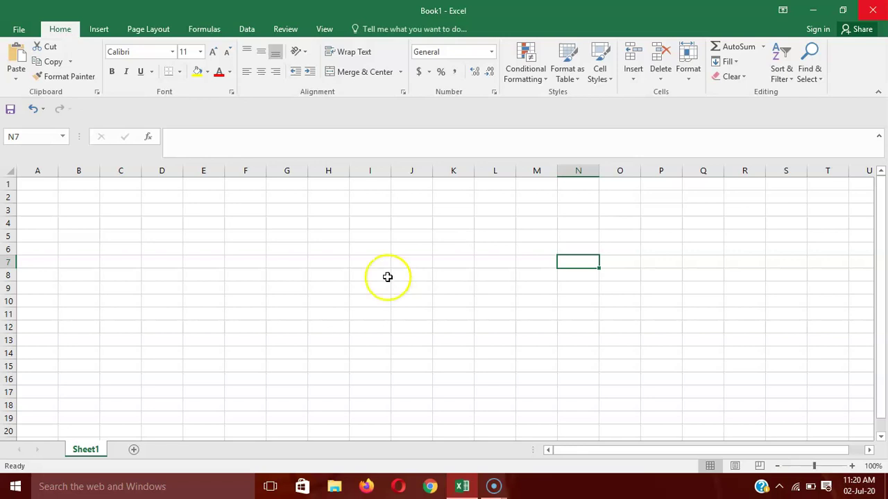
Enter the heading "Random Trading" in cell G5 and widen column G to fit the text.
click(286, 240)
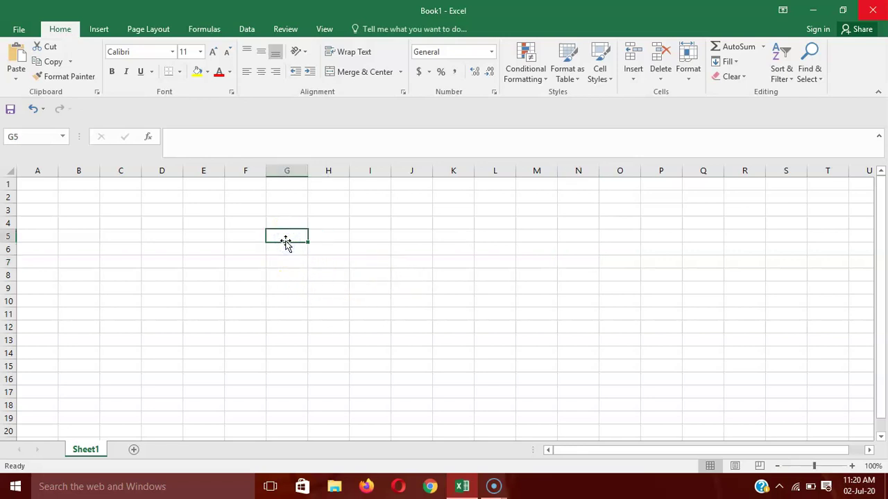
text(Rn)
key(BackSpace)
text(andome)
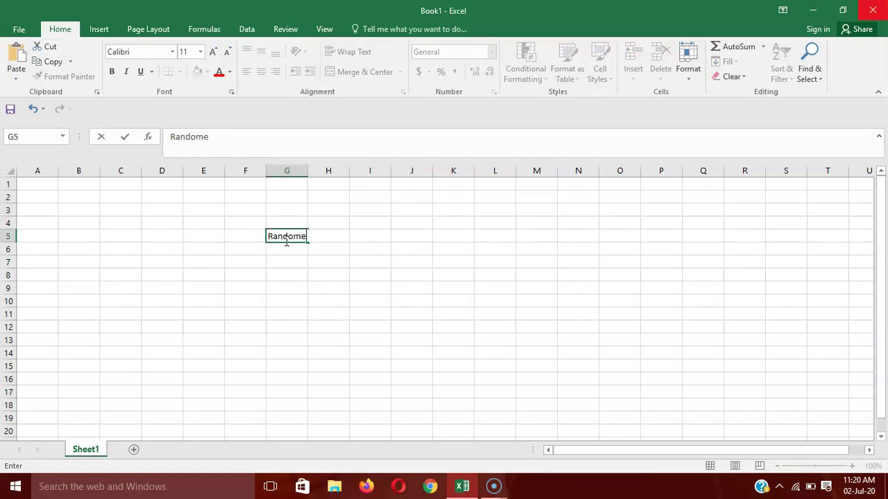
key(BackSpace)
text(Trading)
key(Return)
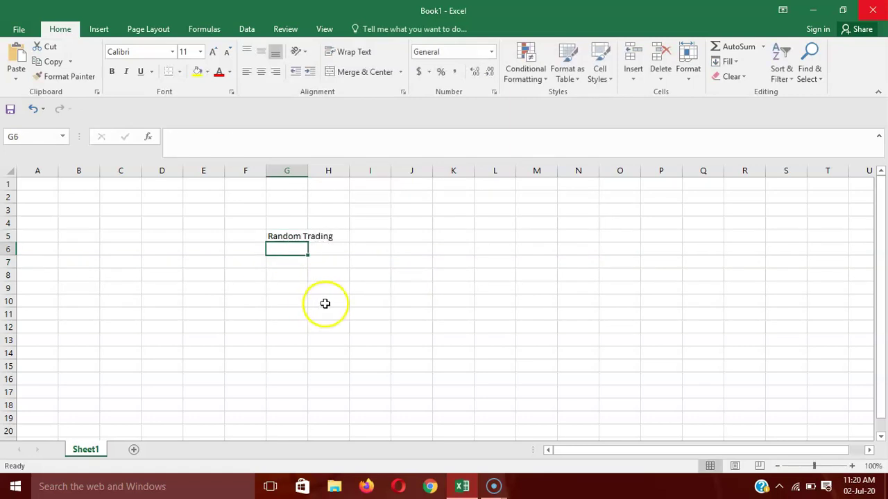
drag(307, 171, 342, 171)
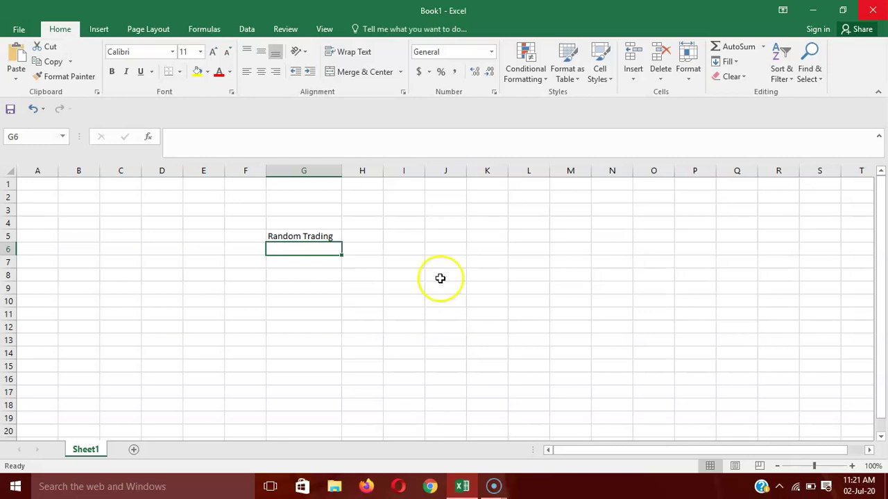
Enter the heading "Max loss amount" in cell L5 and widen column L to fit the text.
click(523, 238)
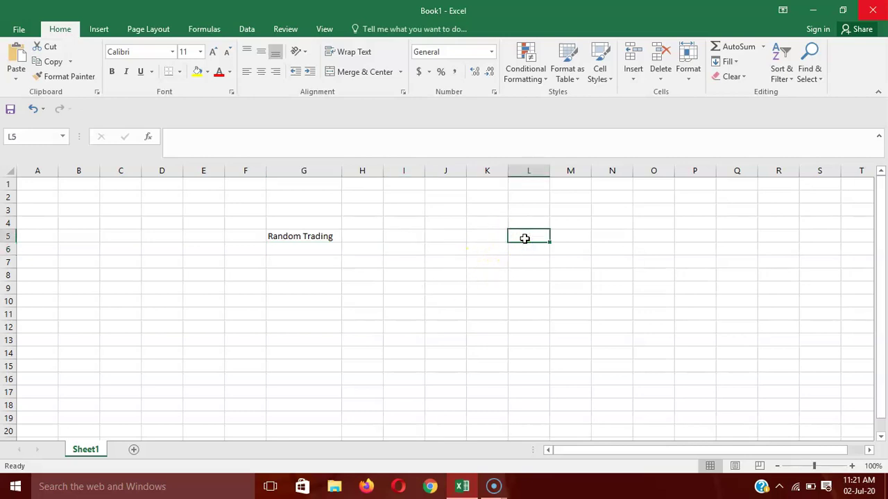
text(Max loss mou)
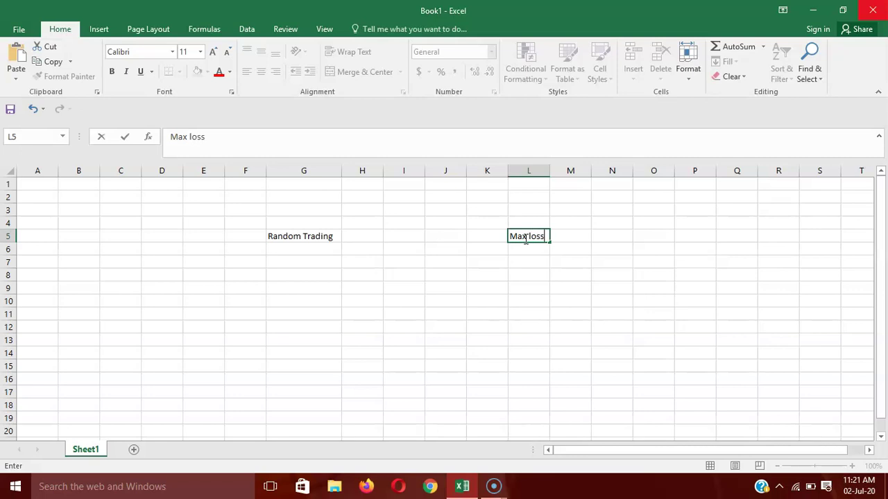
key(BackSpace)
key(BackSpace)
key(BackSpace)
key(BackSpace)
text(amount)
key(Return)
drag(549, 171, 584, 184)
Number the rows beside the Random Trading column from 1 to 6 in cells F6 to F11.
click(232, 246)
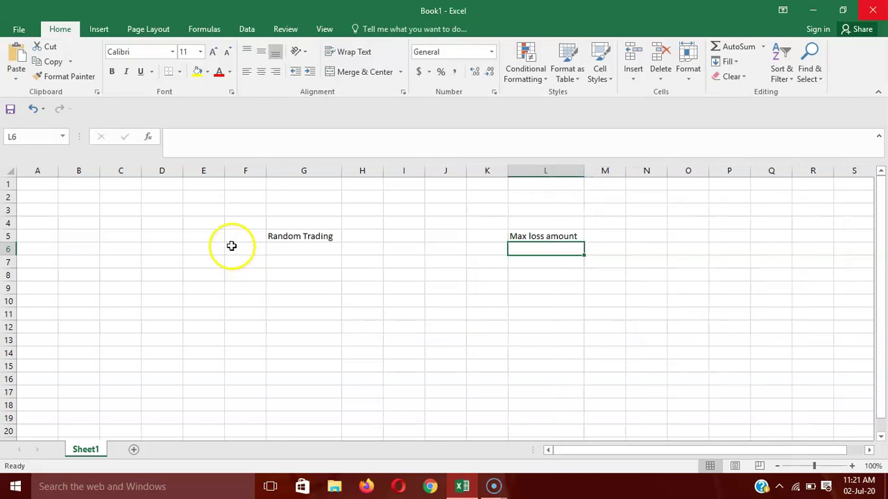
text(1)
key(Return)
text(2)
drag(240, 246, 266, 323)
click(387, 340)
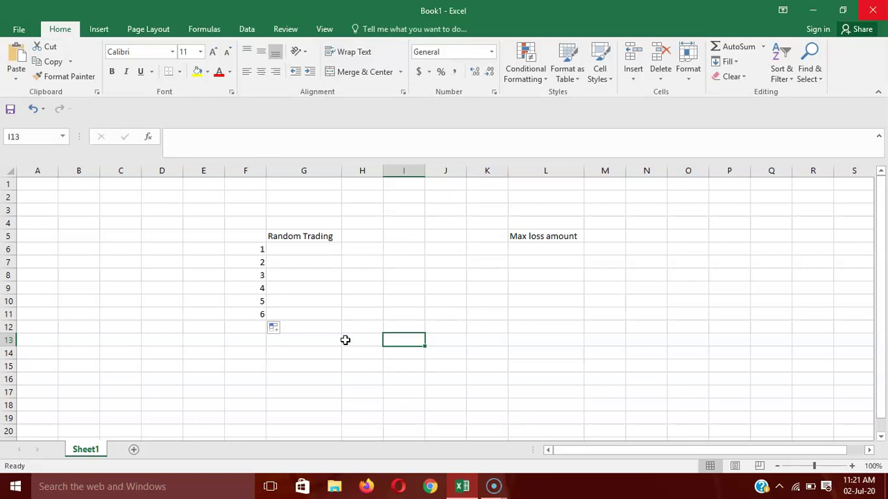
click(344, 340)
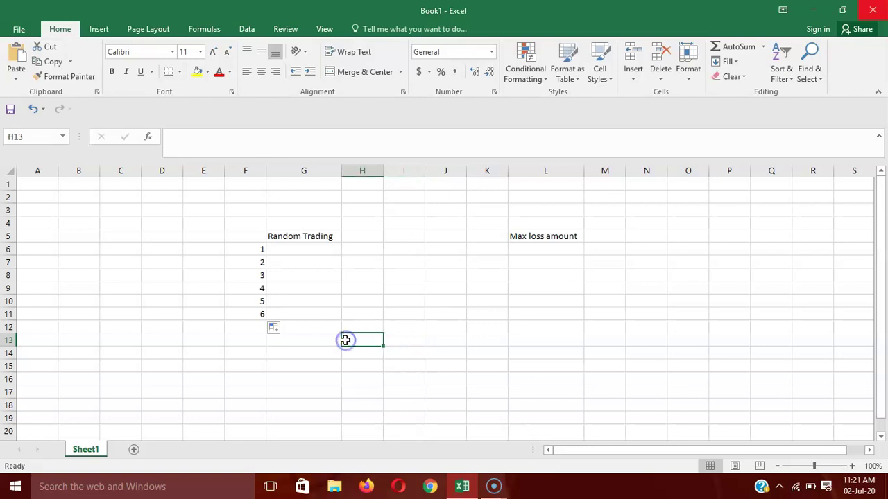
Enter the first five Random Trading results 200, -500, -300, 100 and 400 in cells G6 to G10.
click(298, 254)
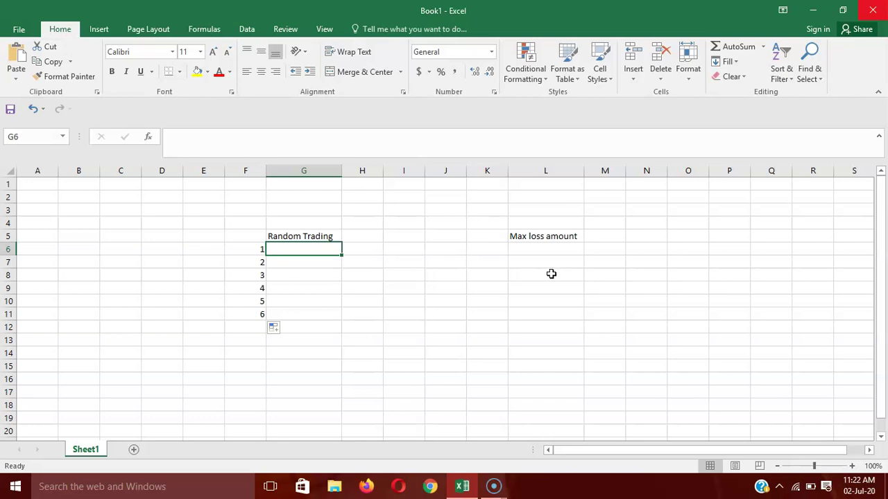
text(200)
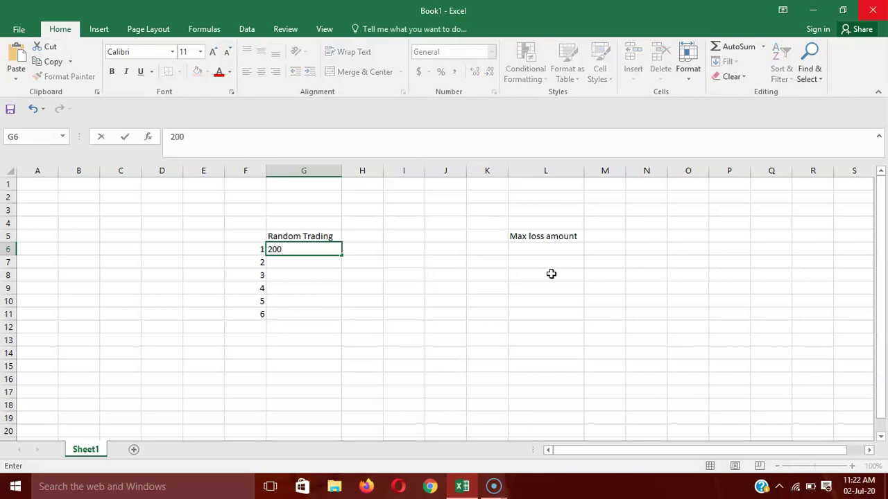
key(Return)
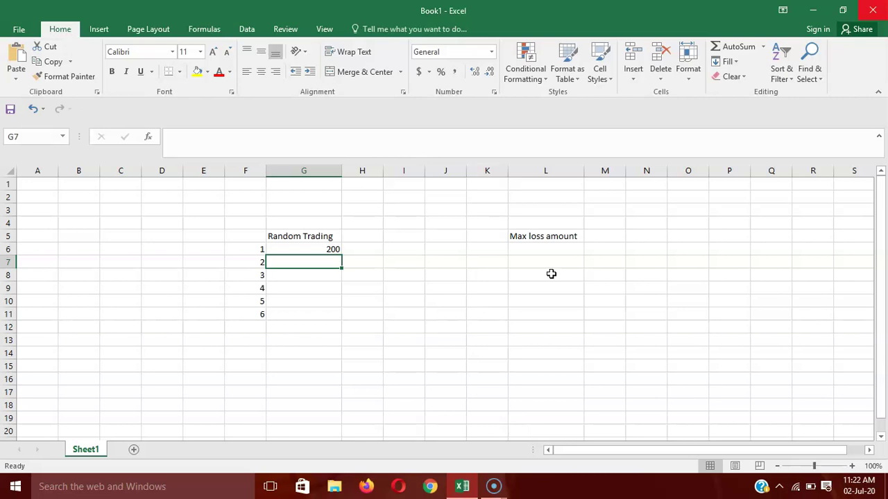
text(-500)
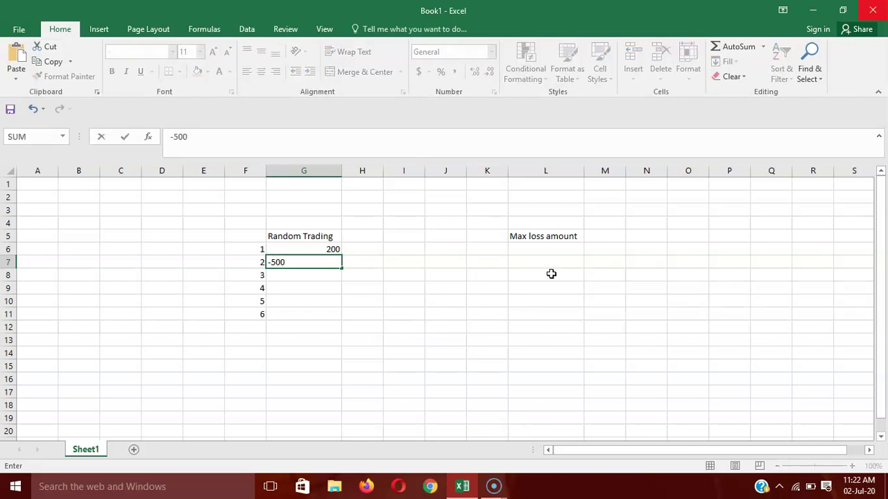
key(Return)
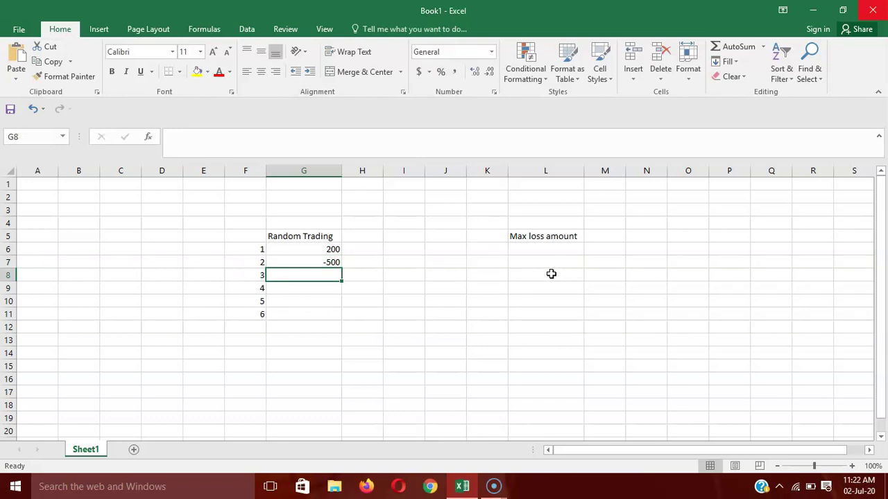
text(-300)
key(Return)
text(100)
key(Return)
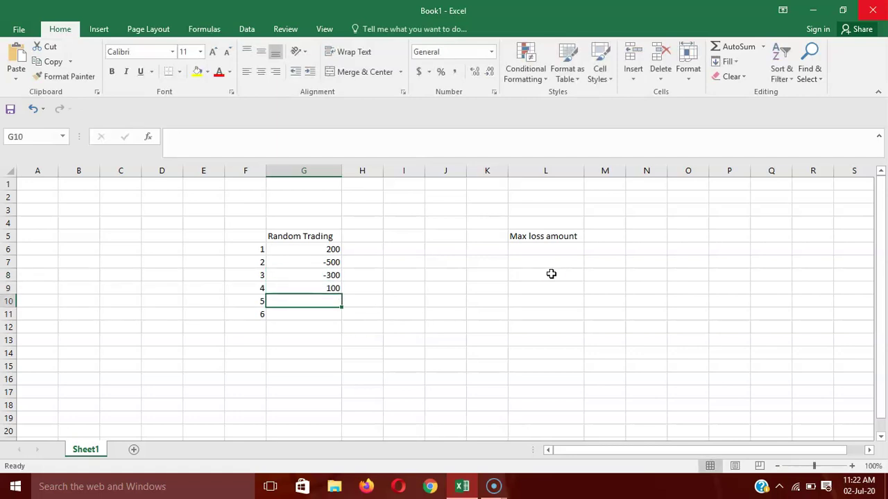
text(400)
key(Return)
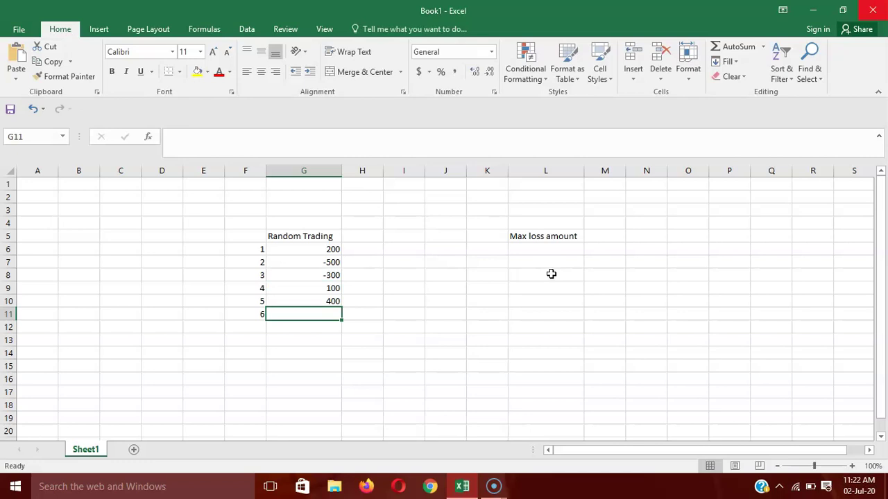
Total the Random Trading results with AutoSum over G6:G12, placing the sum in cell G13.
drag(329, 249, 330, 339)
click(729, 46)
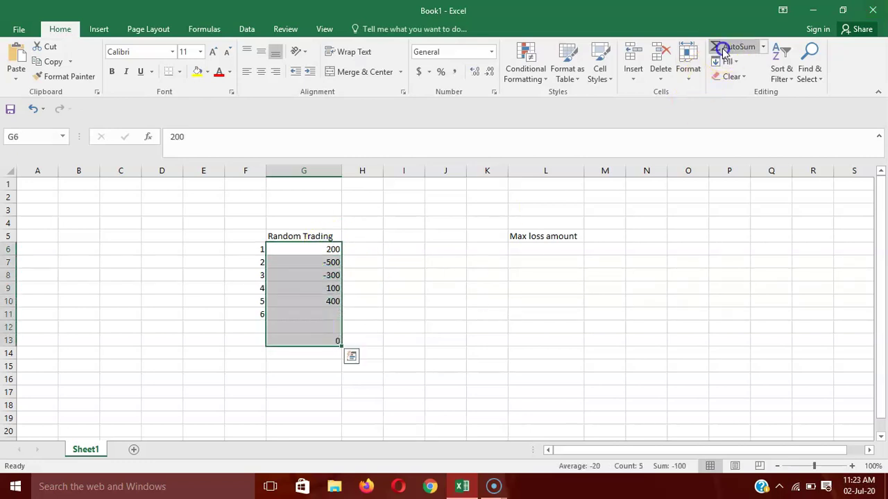
click(370, 352)
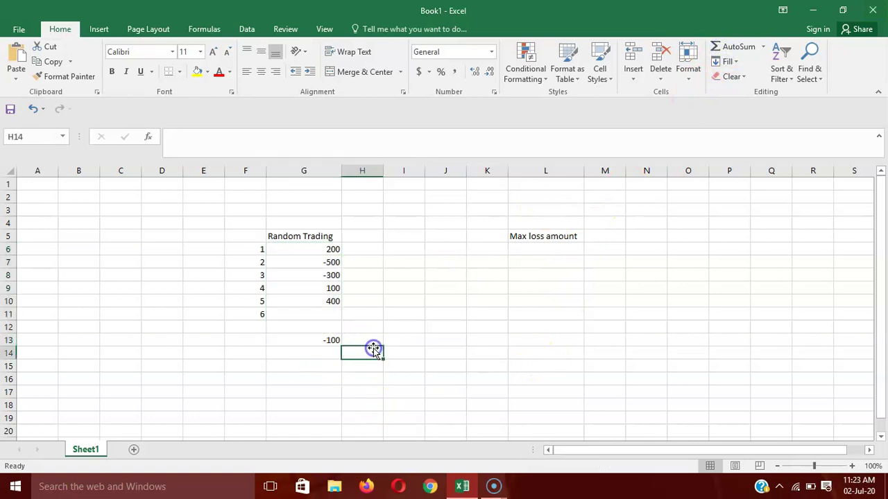
Enter -100 as the sixth Random Trading result in cell G11.
click(319, 314)
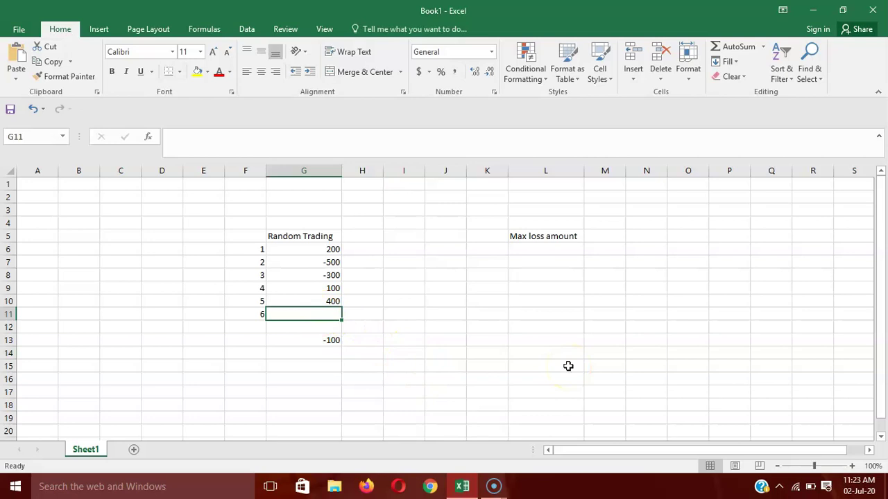
text(-100)
key(Return)
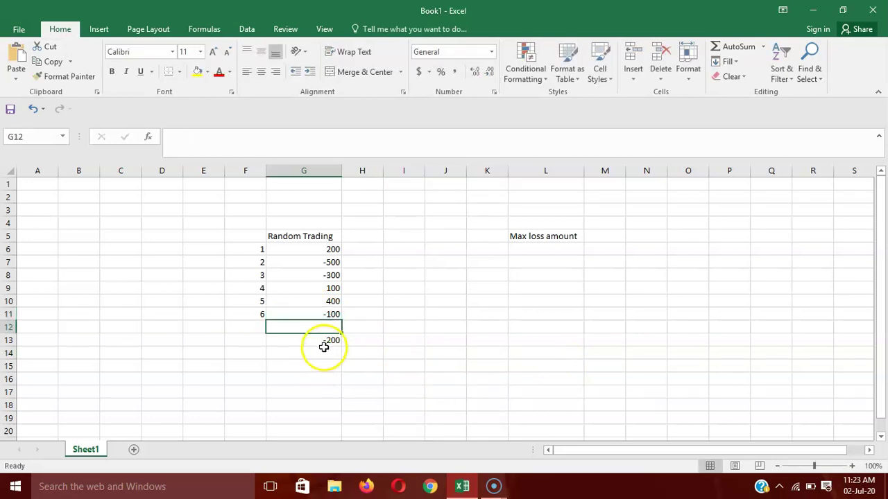
click(324, 344)
drag(251, 250, 252, 310)
click(392, 323)
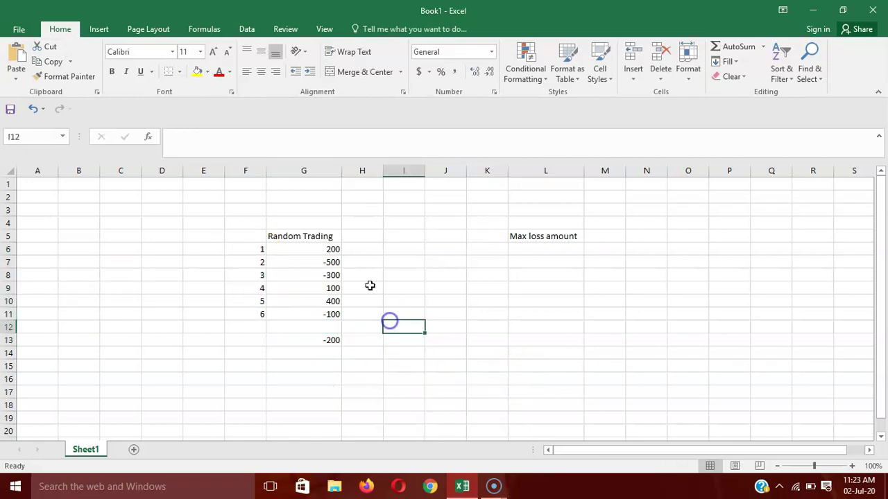
Set the fifth Random Trading result in cell G10 to 200.
click(321, 240)
key(Down)
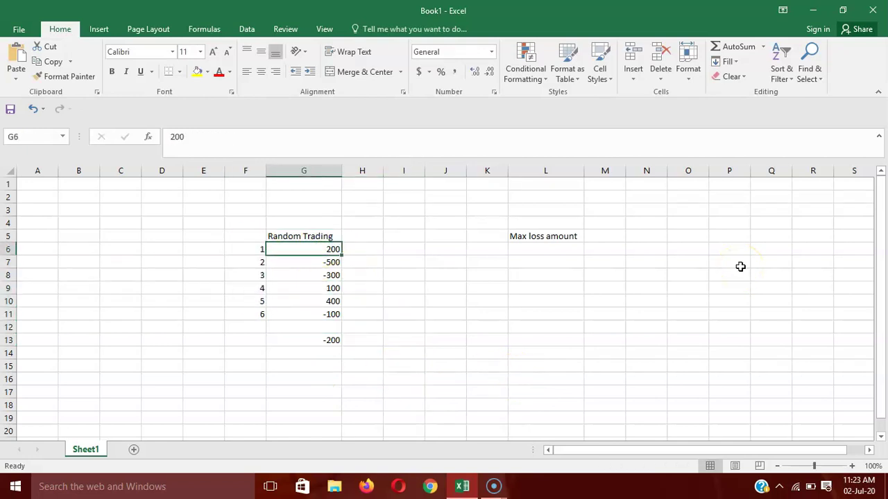
key(Down)
key(Down)
key(Down)
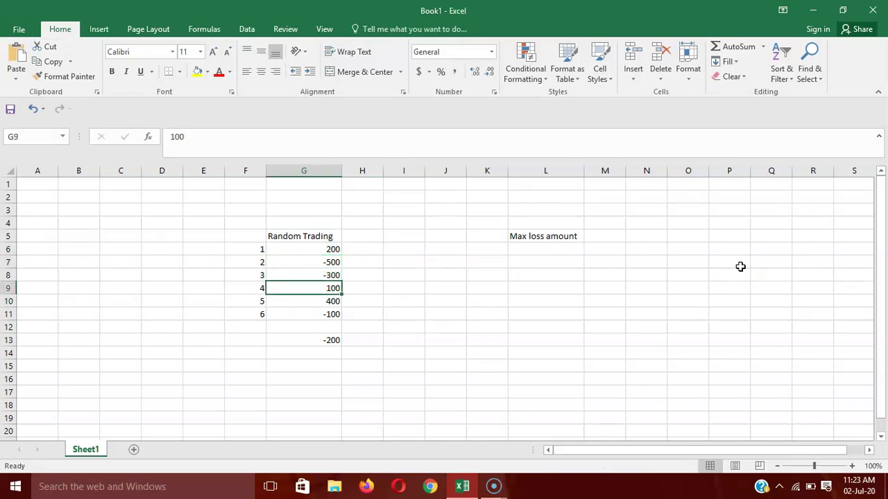
key(Down)
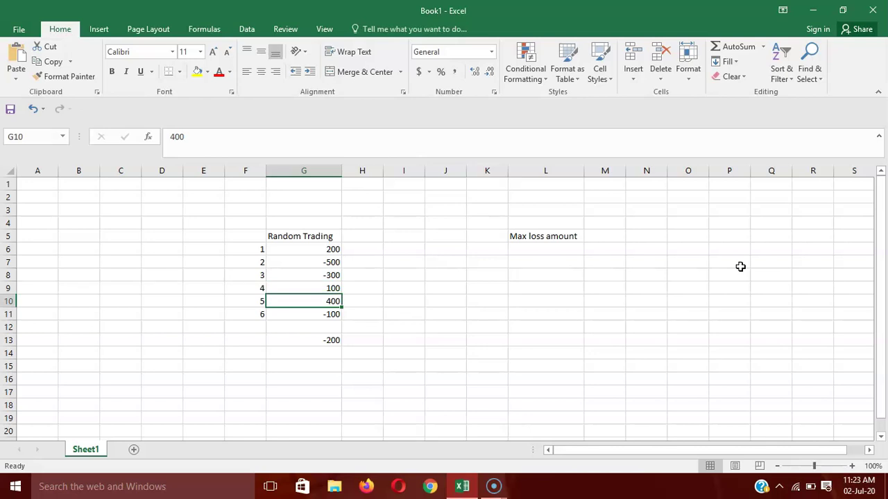
text(200)
key(Return)
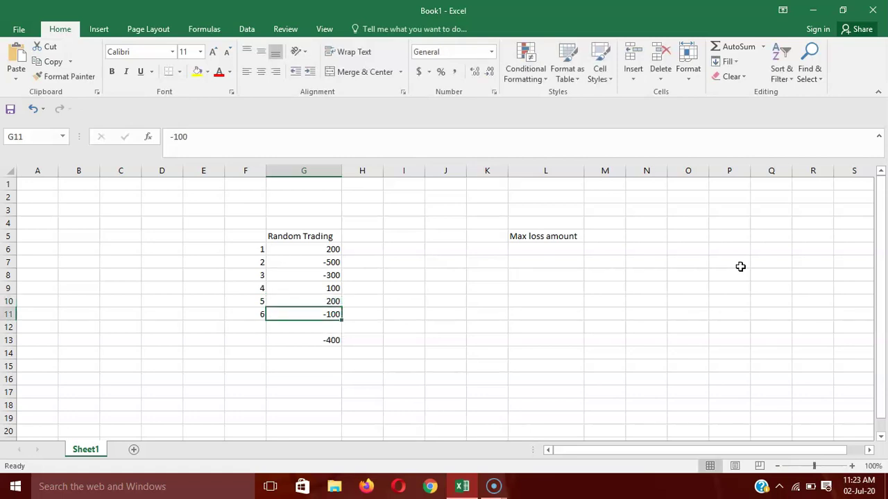
Review the last Random Trading results in G9 to G11 and the total in cell G13.
key(Up)
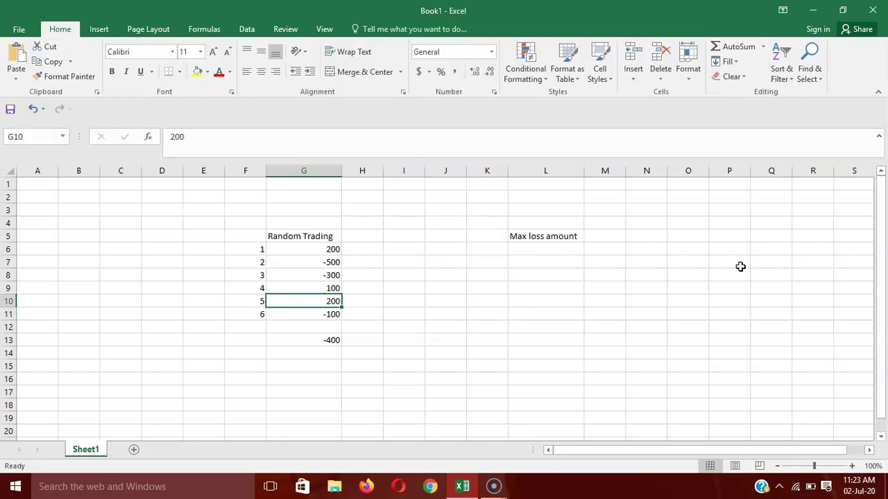
key(Down)
key(Up)
key(Up)
key(Down)
key(Down)
key(Up)
key(Up)
key(Down)
key(Down)
key(Down)
key(Down)
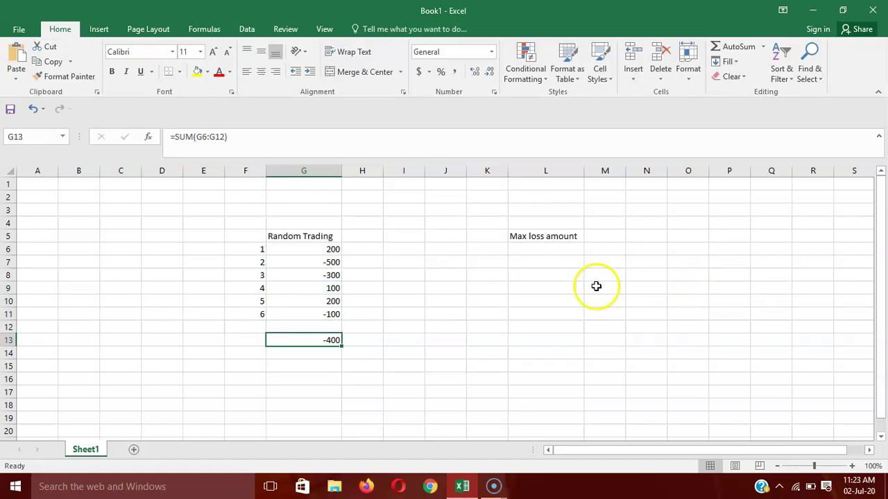
Number the rows beside the Max loss amount column from 1 to 6 in cells K6 to K11.
click(485, 253)
text(1)
key(Return)
text(2)
key(Return)
drag(490, 247, 505, 319)
click(619, 338)
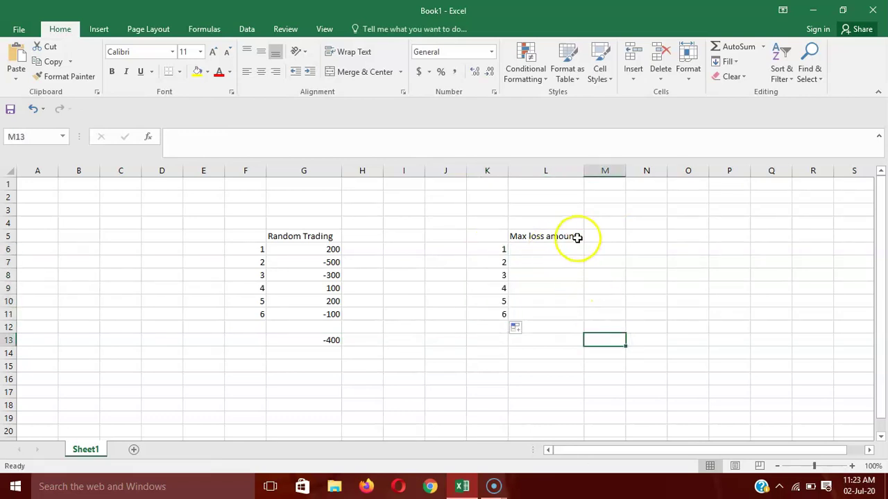
Enter the loss limit -200 in cell L4 above the Max loss amount heading.
click(558, 221)
text(-200)
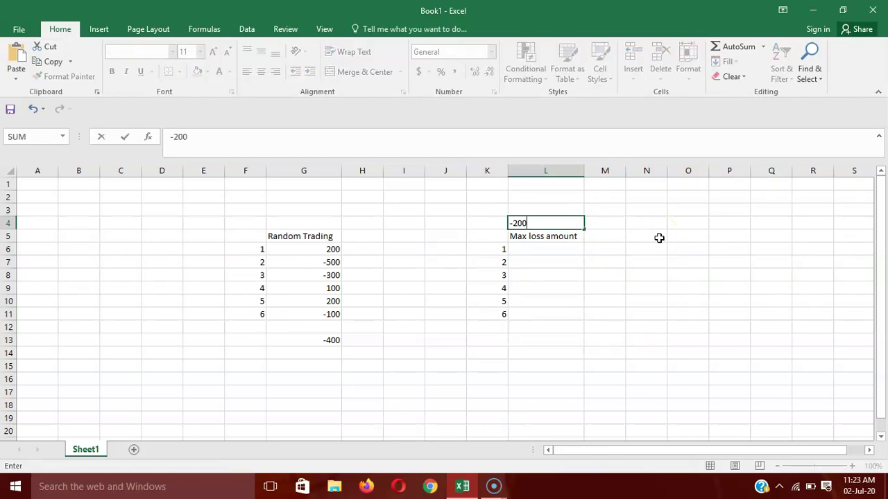
key(Return)
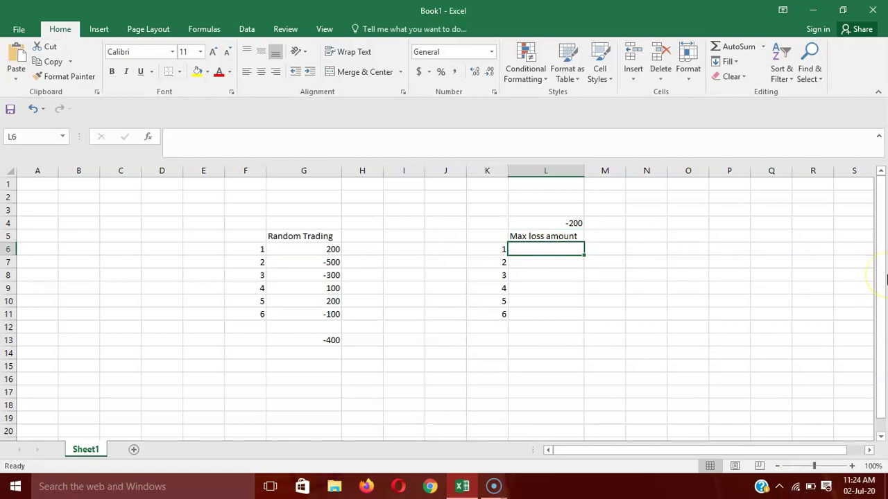
Enter the first four Max loss amount results -200, -200, 200 and 300 in cells L6 to L9.
text(-200)
key(Return)
text(-200)
key(Return)
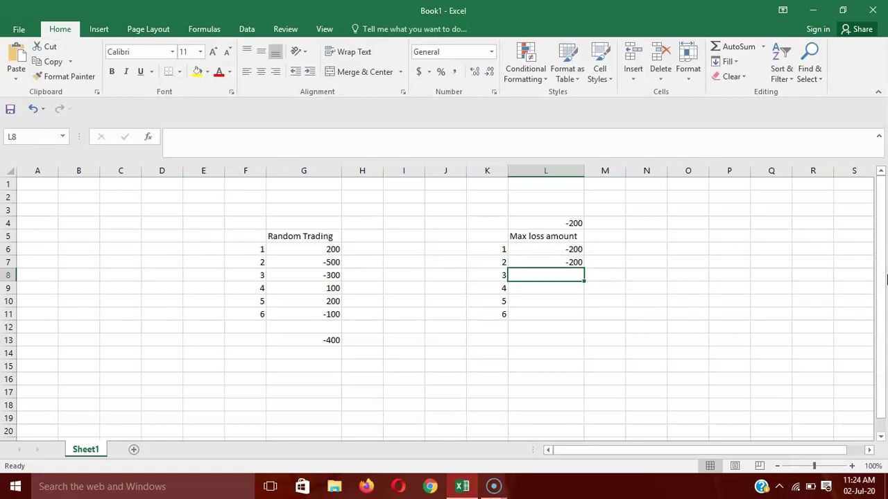
text(200)
key(Return)
text(300)
key(Return)
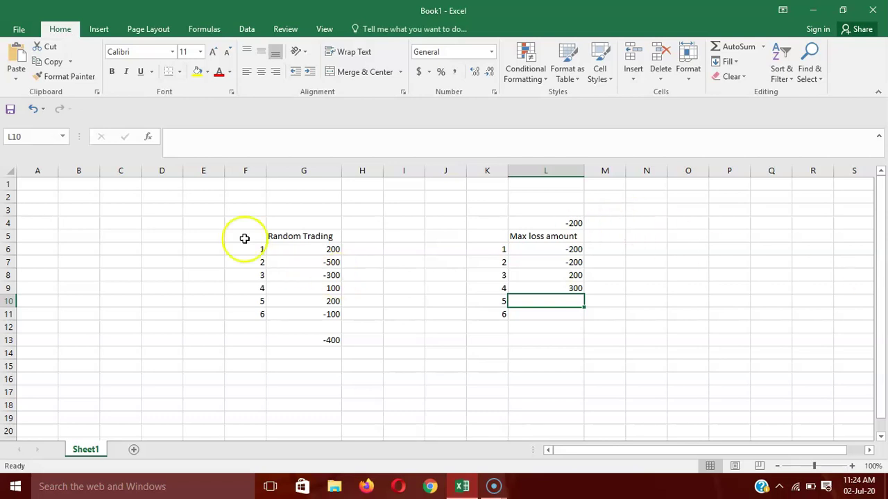
Compare the Random Trading block in E4:H14 with the Max loss amount block in J2:M16.
drag(205, 222, 360, 359)
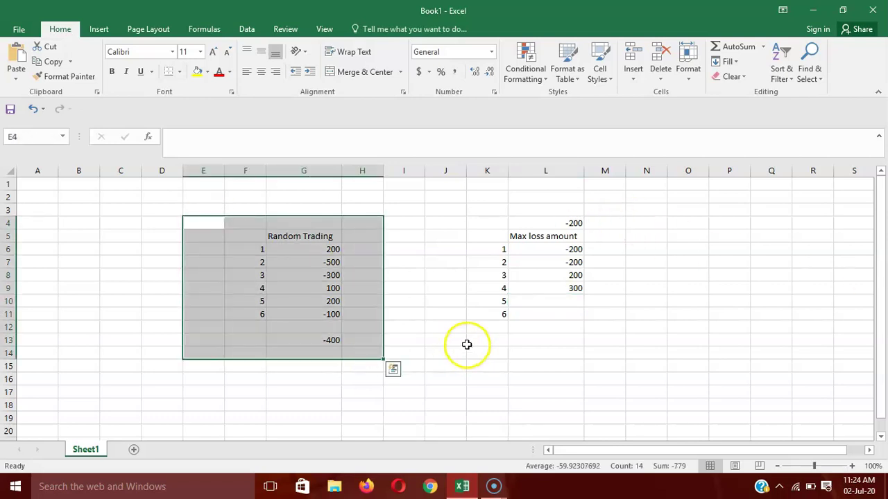
drag(456, 196, 609, 373)
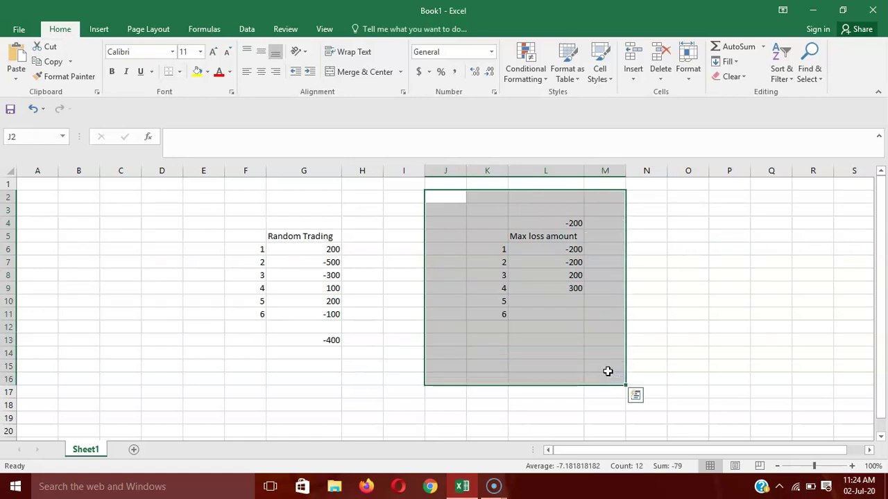
click(666, 333)
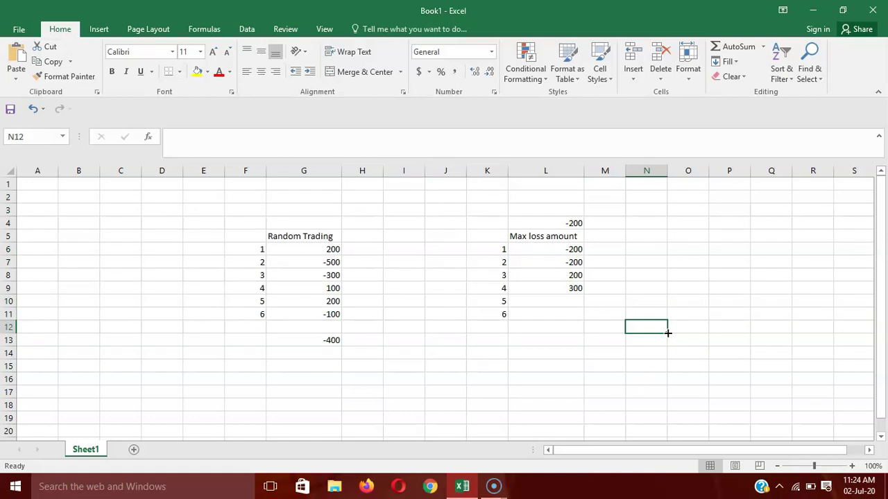
Enter the fifth and sixth Max loss amount results -200 and 400 in cells L10 and L11.
click(559, 304)
text(-200)
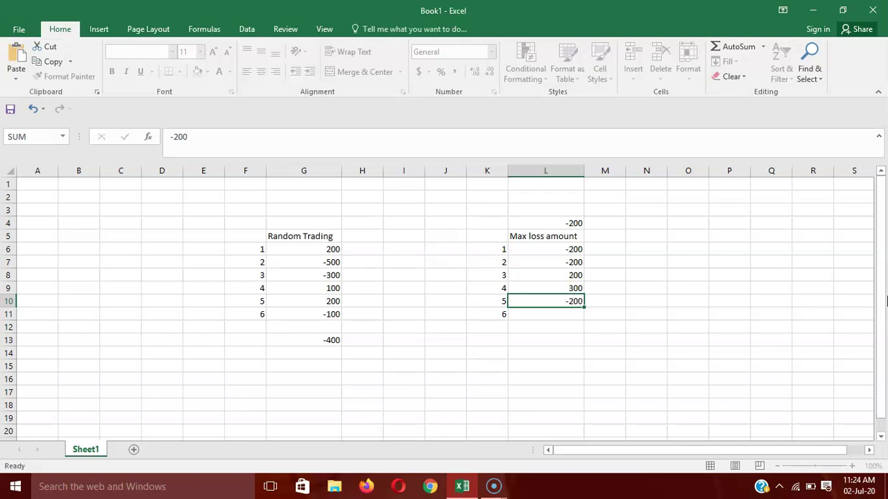
key(Return)
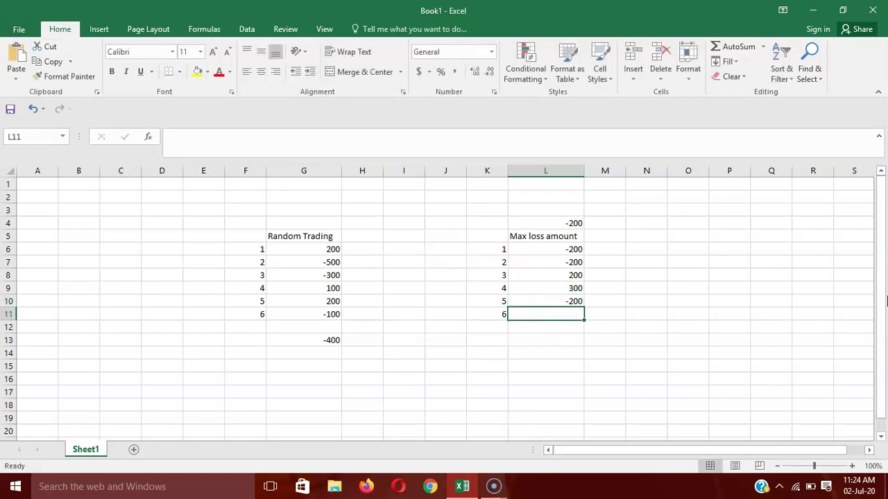
text(400)
key(Return)
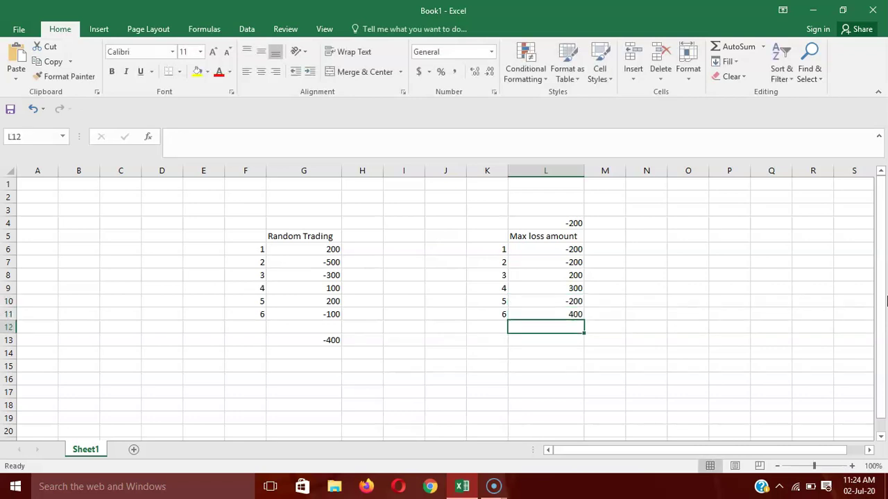
Total the Max loss amount results in cell L13 with AutoSum.
drag(555, 247, 567, 338)
click(724, 46)
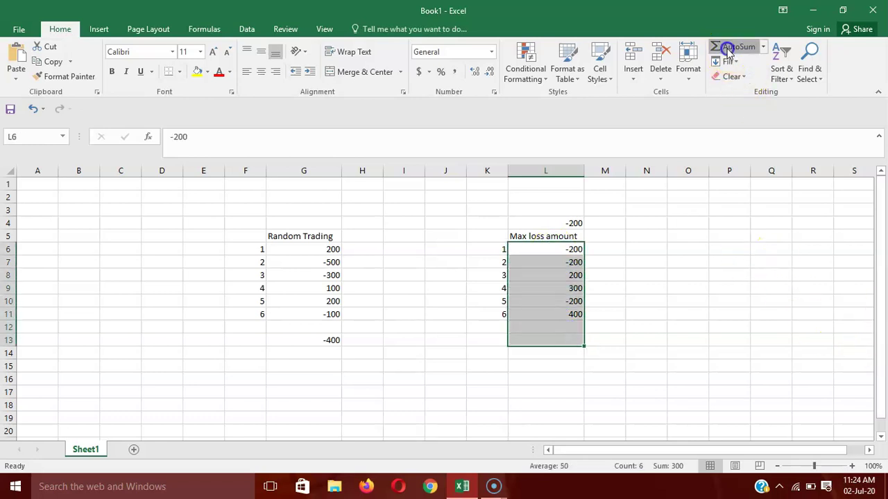
click(693, 292)
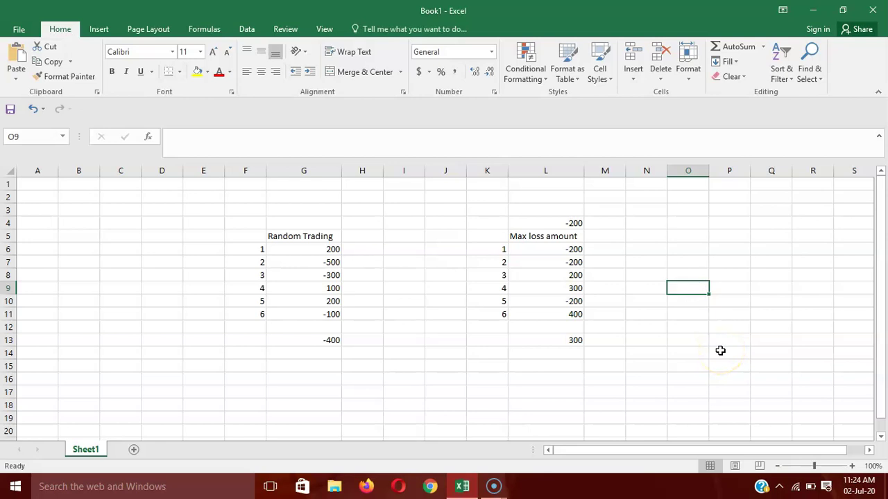
Compare the Random Trading results and total in column G with the Max loss amount results and total in column L.
drag(298, 249, 310, 331)
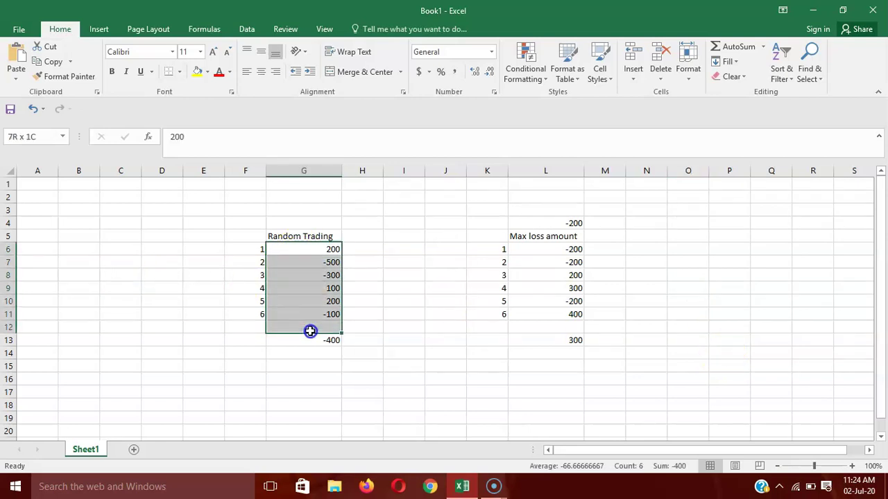
drag(537, 251, 548, 340)
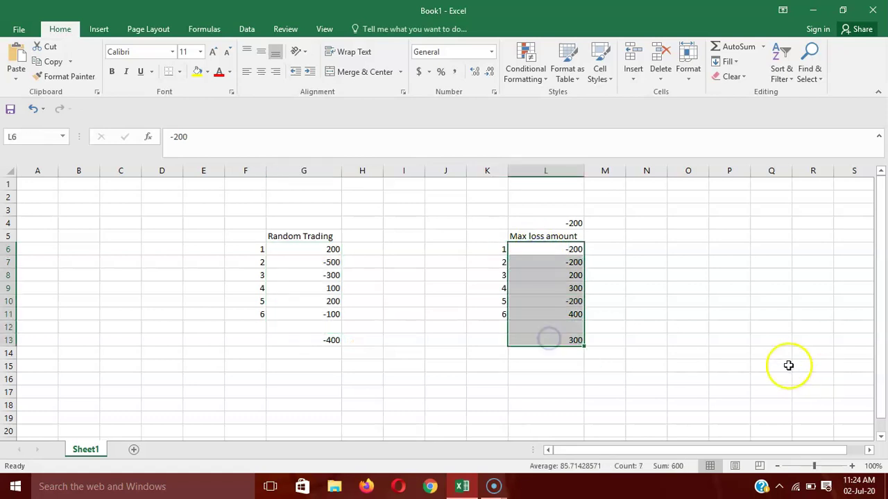
click(727, 353)
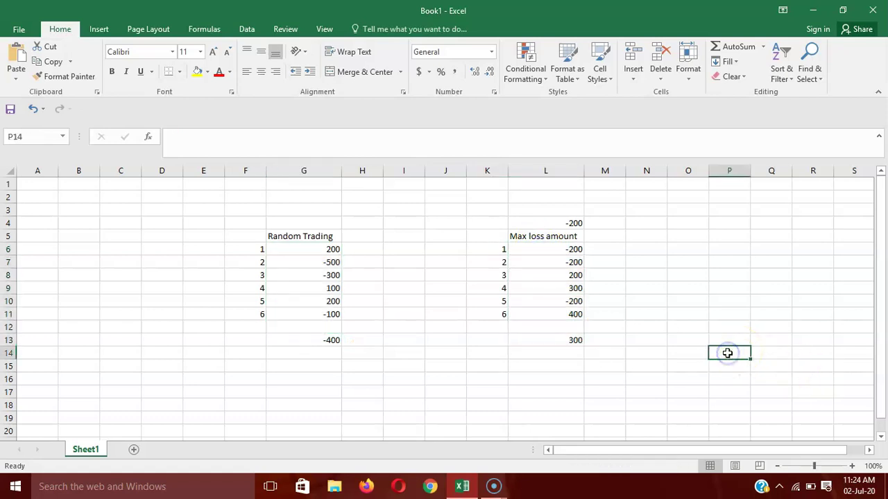
click(310, 341)
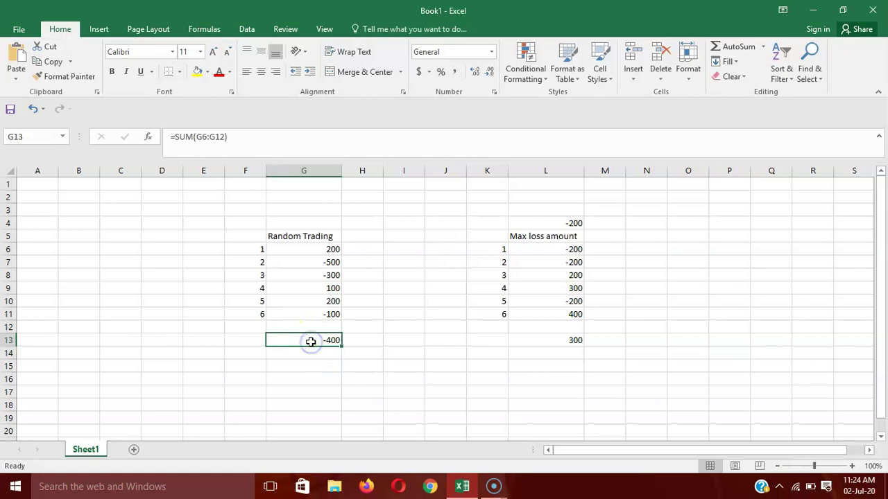
click(564, 340)
click(665, 393)
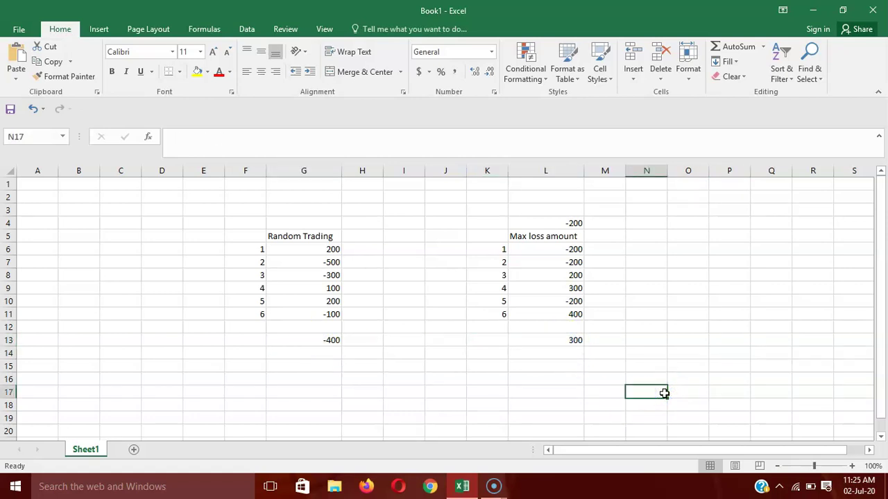
click(305, 251)
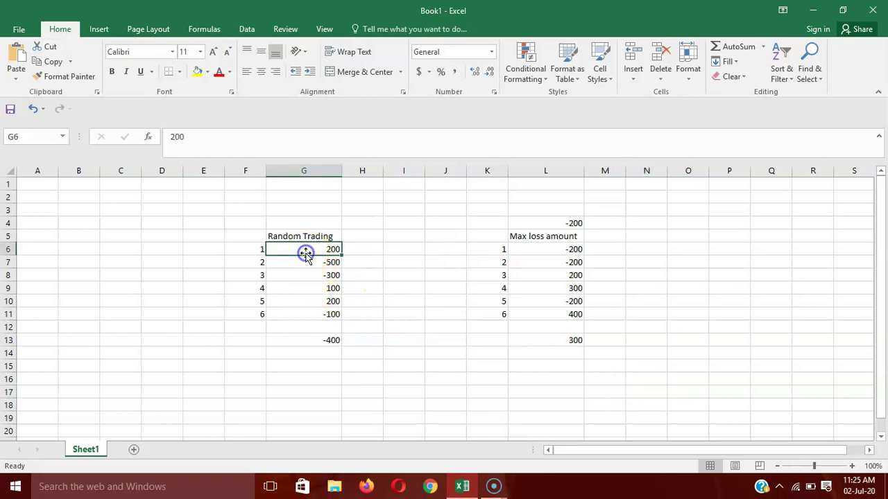
click(554, 249)
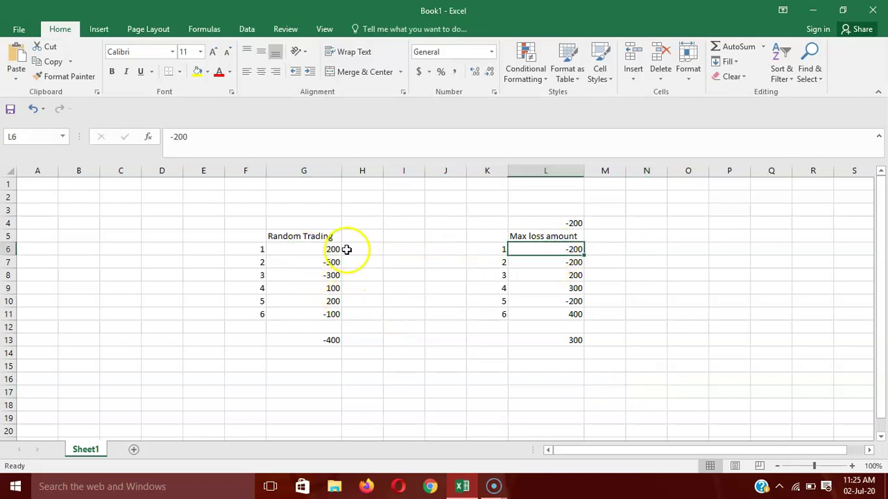
click(312, 249)
double_click(312, 249)
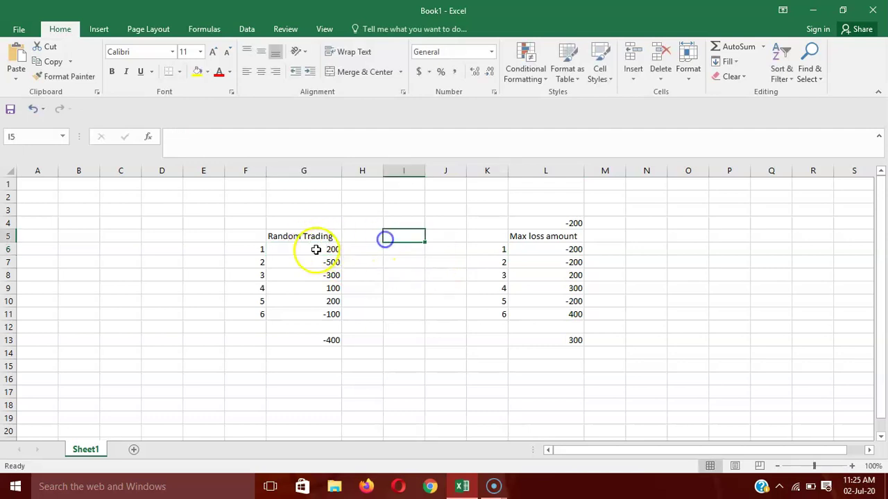
Clear the Random Trading results in G6:G11 and enter the losses -300, -500 and -100 in cells G6 to G8.
drag(324, 251, 324, 314)
key(Delete)
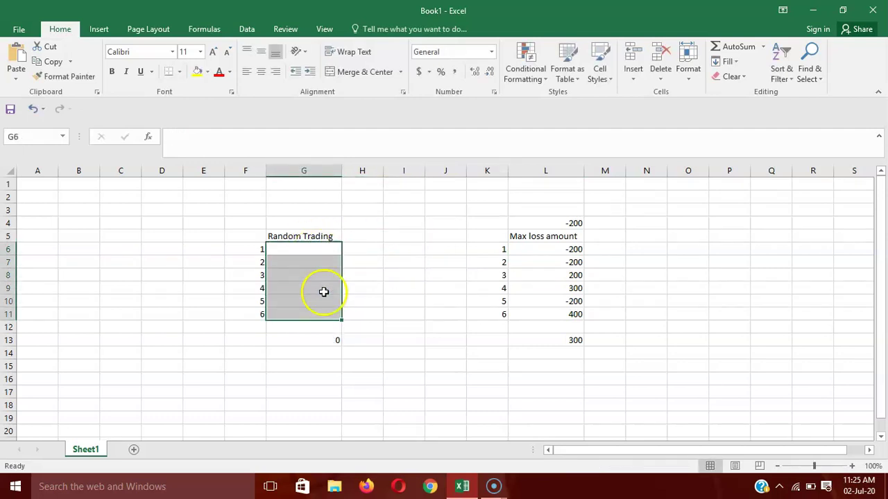
click(323, 249)
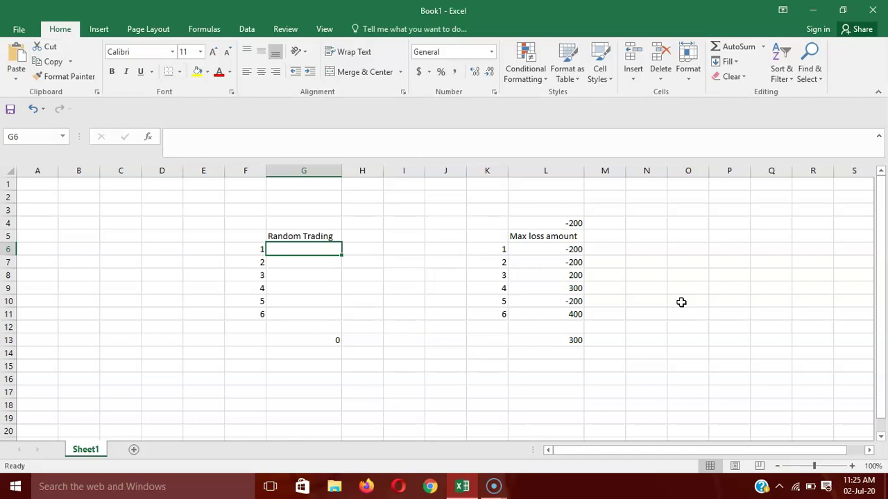
text(-300)
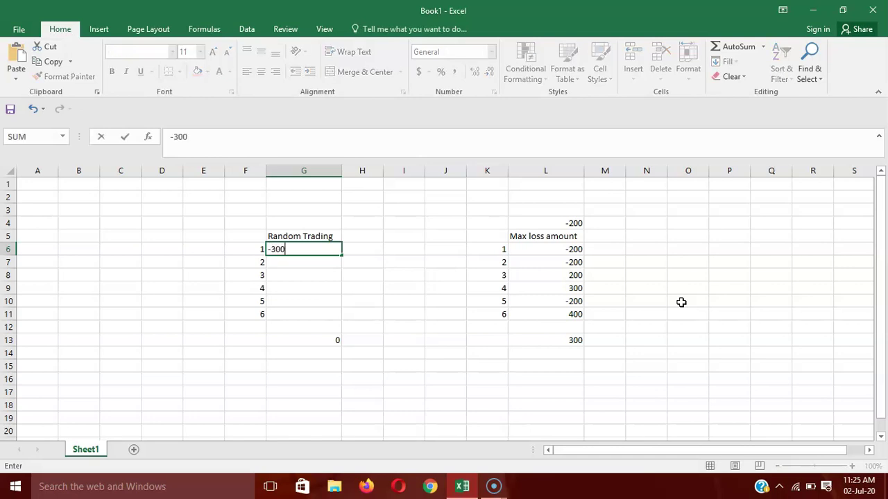
key(Return)
text(-500)
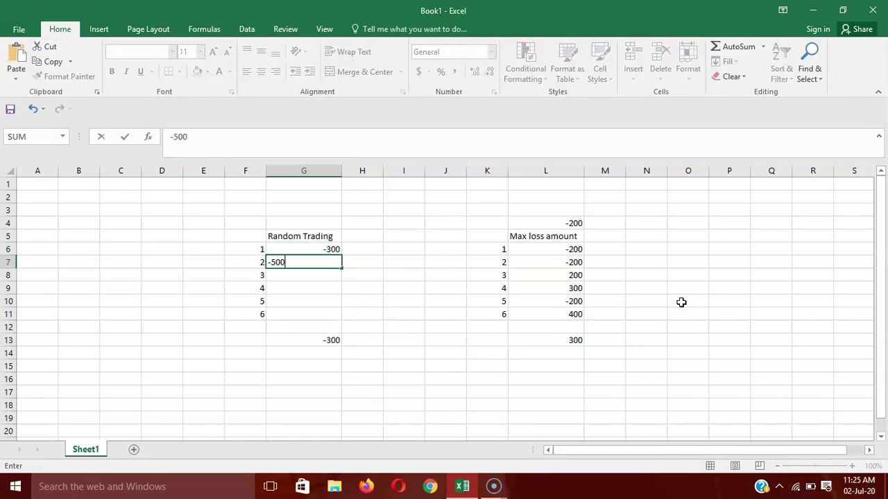
key(Return)
text(-100)
key(Return)
Enter the remaining Random Trading results 200, 300 and 100 in cells G9 to G11 and check the total in G13.
text(200)
key(Return)
text(300)
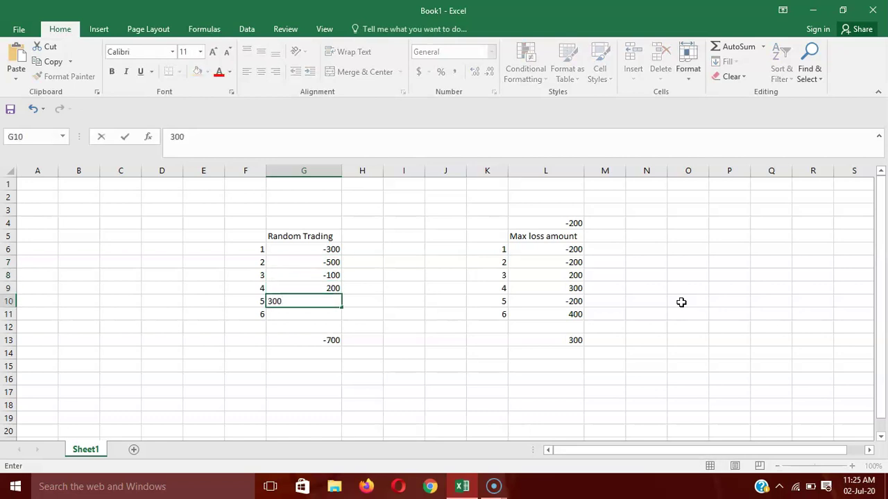
key(Return)
text(100)
key(Return)
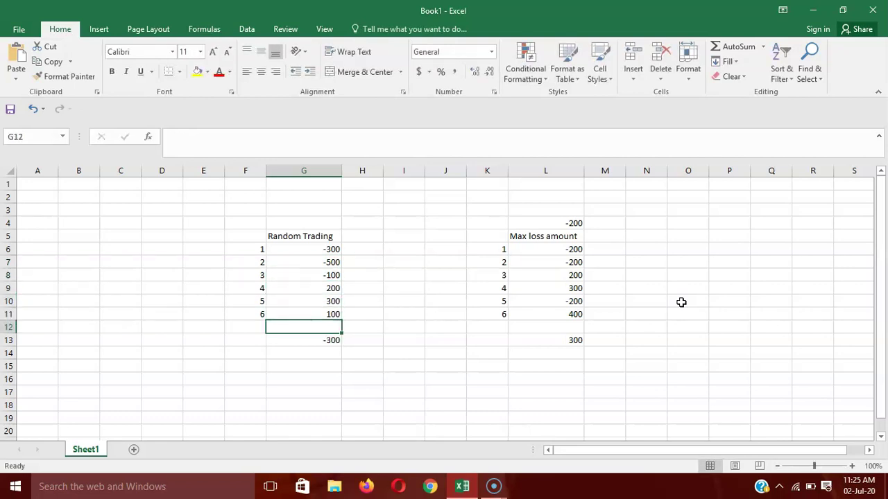
click(322, 343)
Clear the Max loss amount results in L6:L11 and enter a loss of -200 in each of cells L6 to L8.
drag(561, 251, 566, 316)
key(Delete)
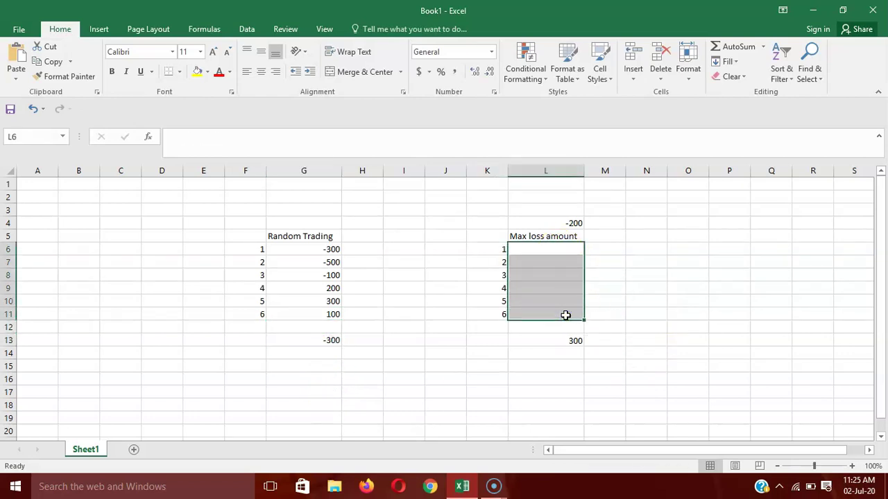
click(556, 251)
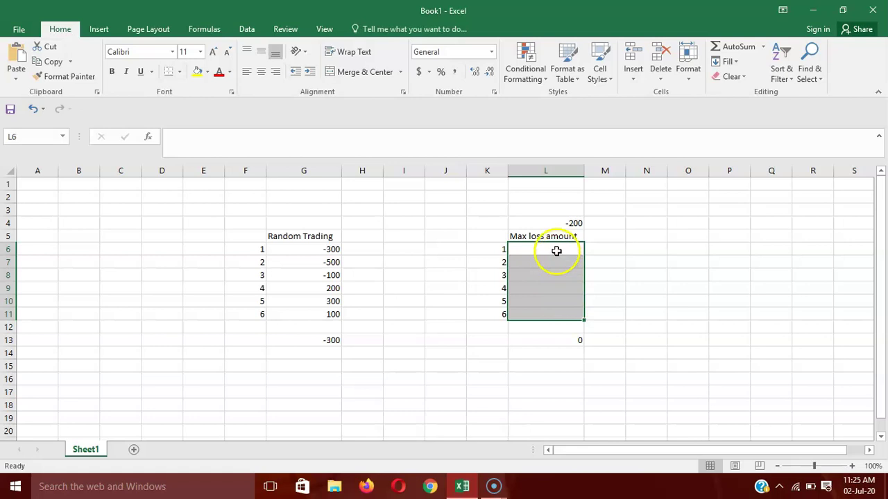
click(580, 247)
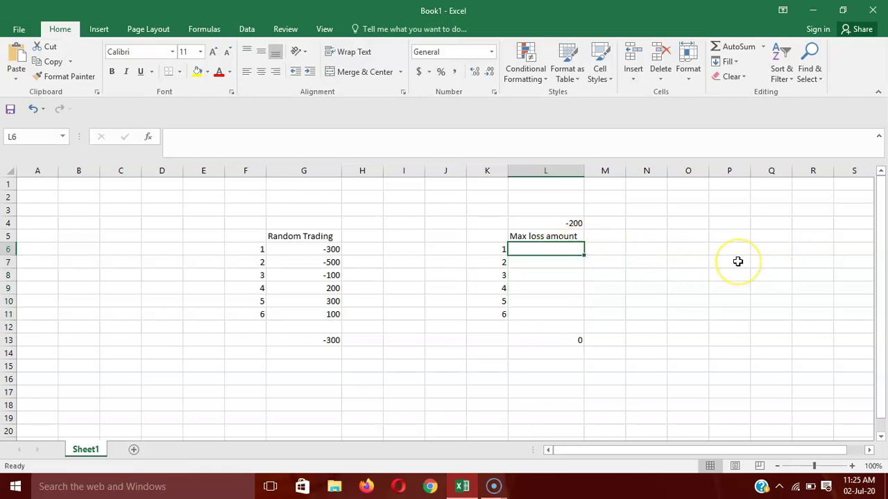
text(-200)
key(Return)
text(-200)
key(Return)
text(-200)
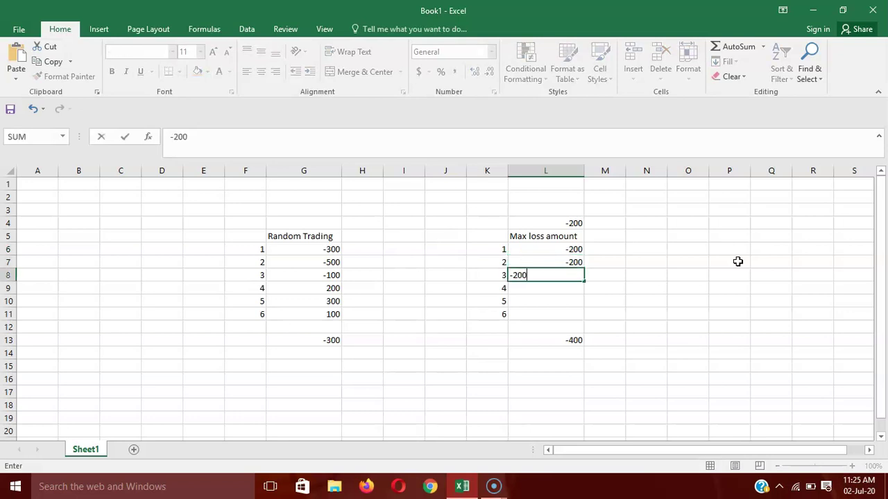
key(Return)
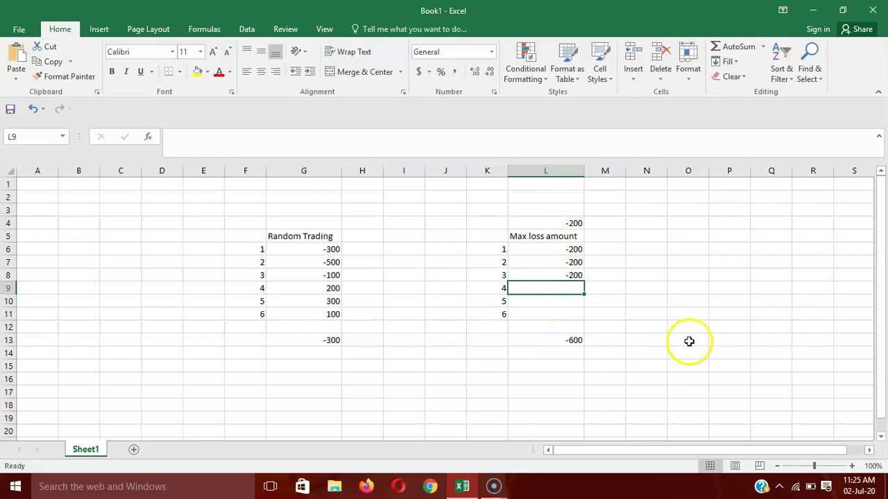
Enter the remaining Max loss amount results 200, 200 and 400 in cells L9 to L11.
text(200)
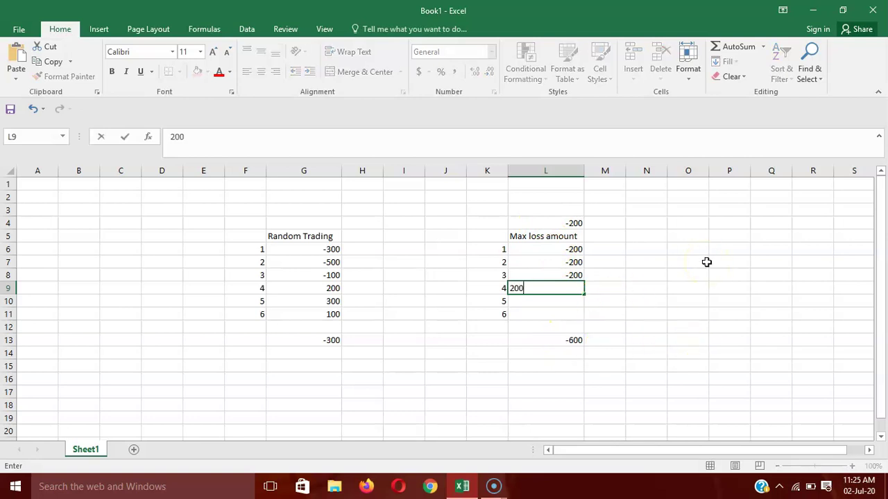
key(Return)
text(200)
key(Return)
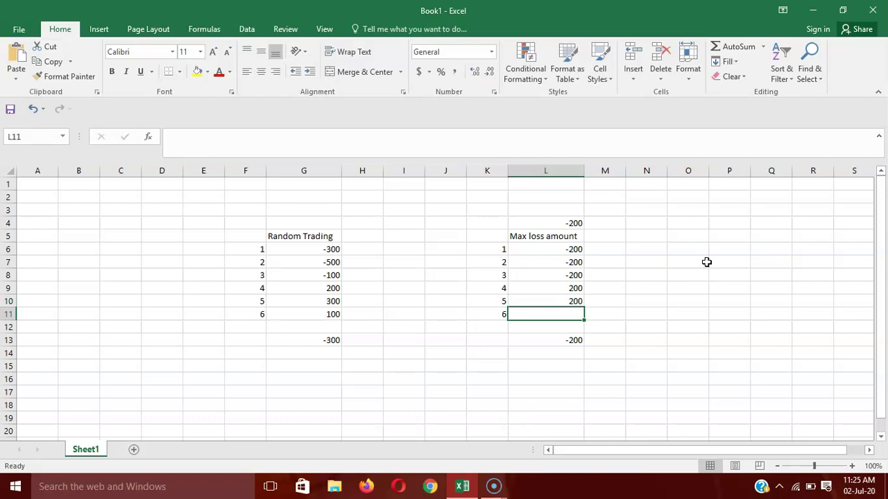
text(400)
key(Return)
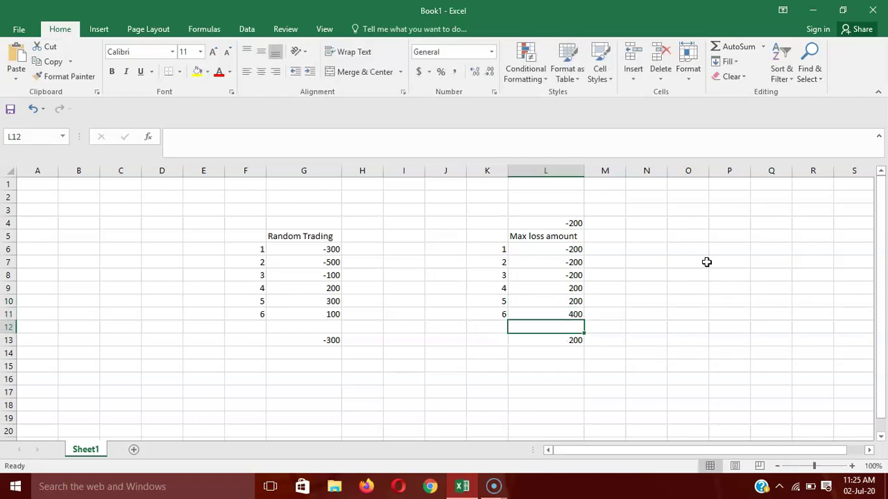
Compare the Max loss amount total in L13 with the Random Trading gains, losses and total in column G.
click(545, 340)
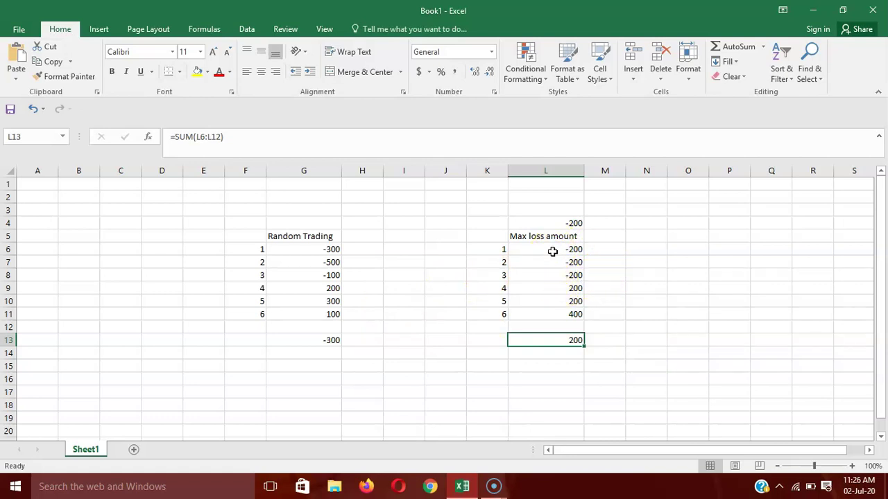
click(560, 314)
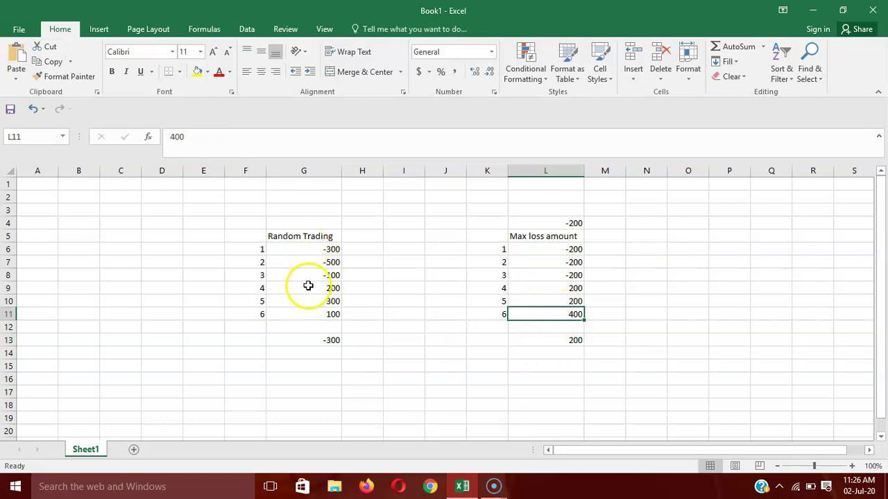
drag(307, 287, 309, 312)
drag(308, 251, 309, 274)
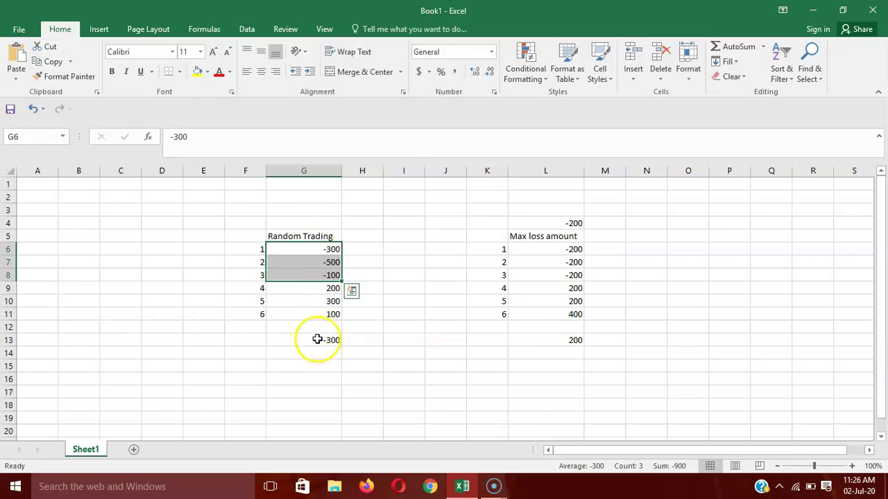
double_click(559, 339)
click(692, 332)
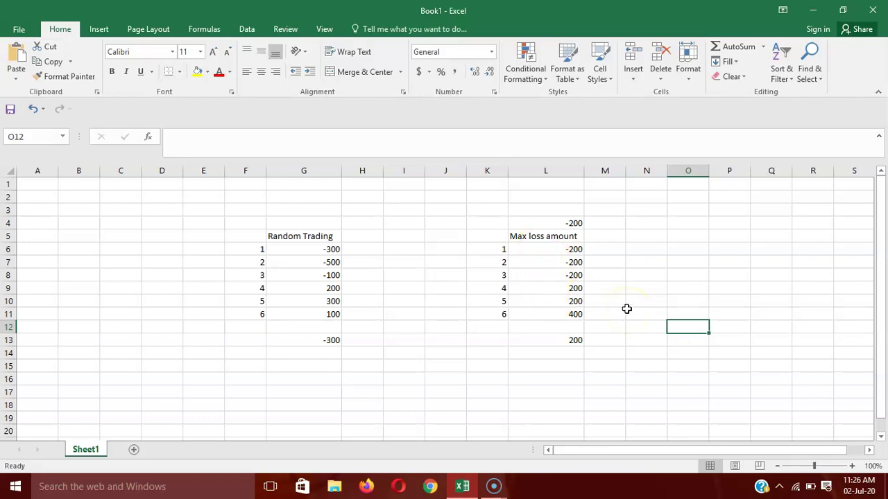
Enter -100 as the first Max loss amount result in L6, replace it with -50, and check the total in L13.
click(549, 250)
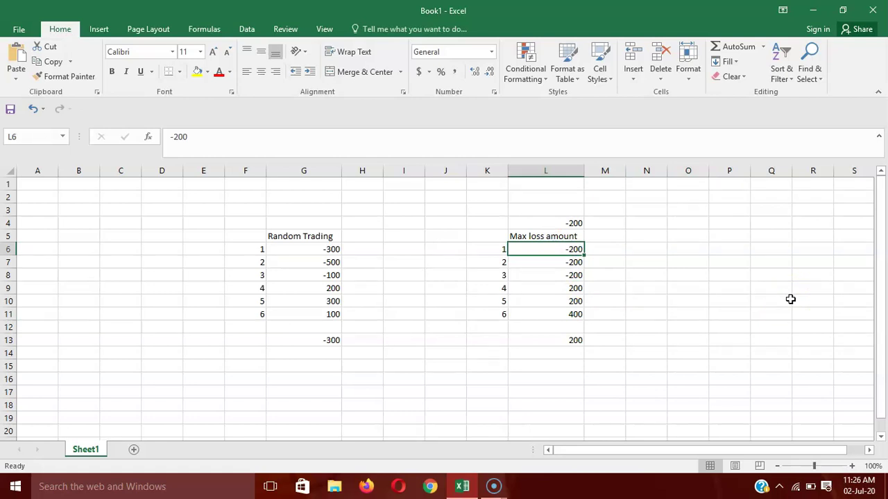
text(-100)
key(Return)
key(Up)
text(-50)
key(Return)
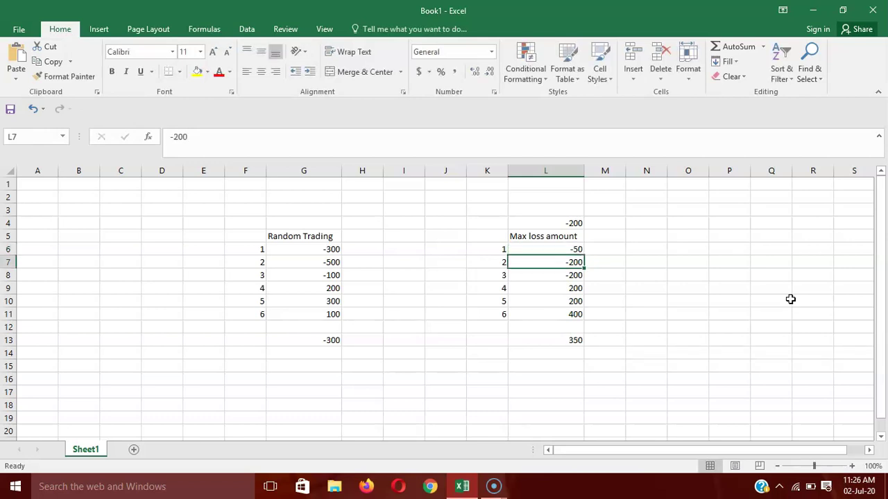
click(555, 340)
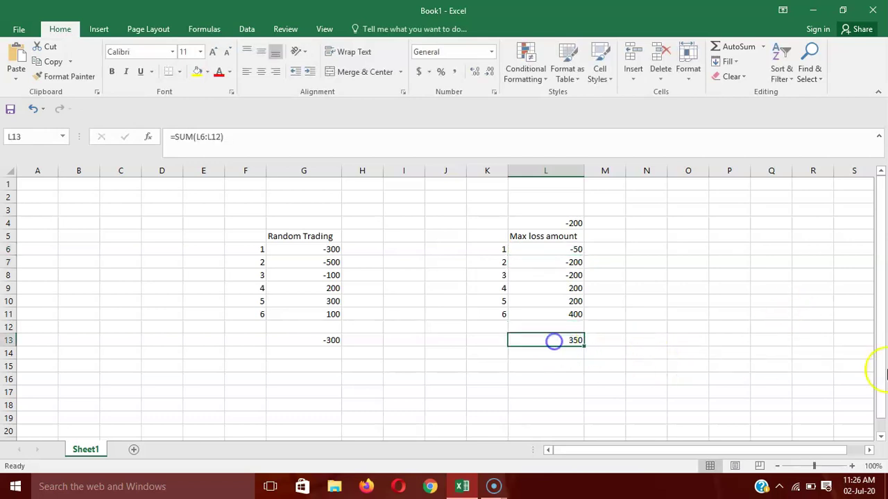